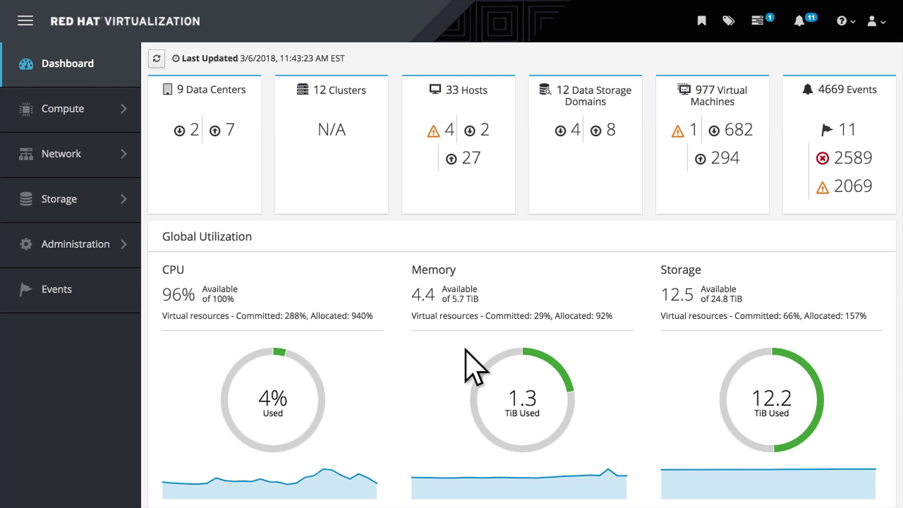
Browse the Compute, Network and Storage menus, then show the nine data centers from the Dashboard.
click(97, 119)
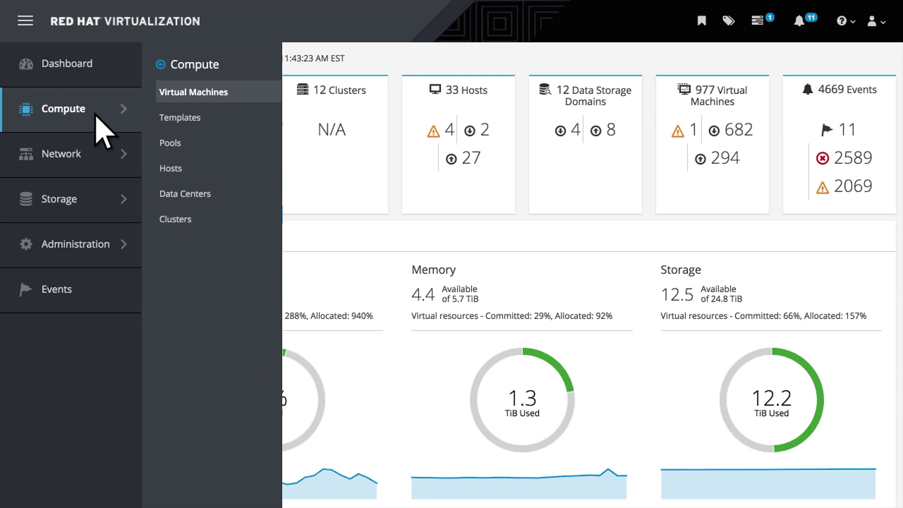
click(89, 156)
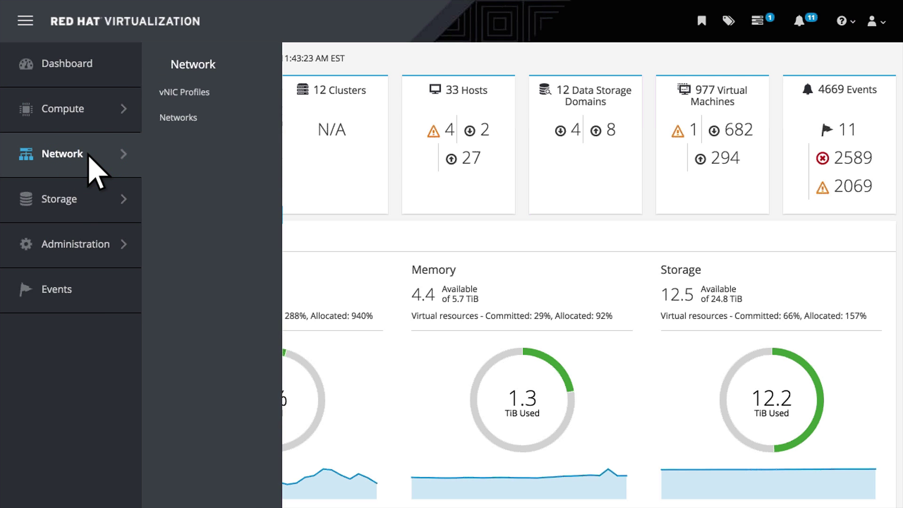
click(82, 204)
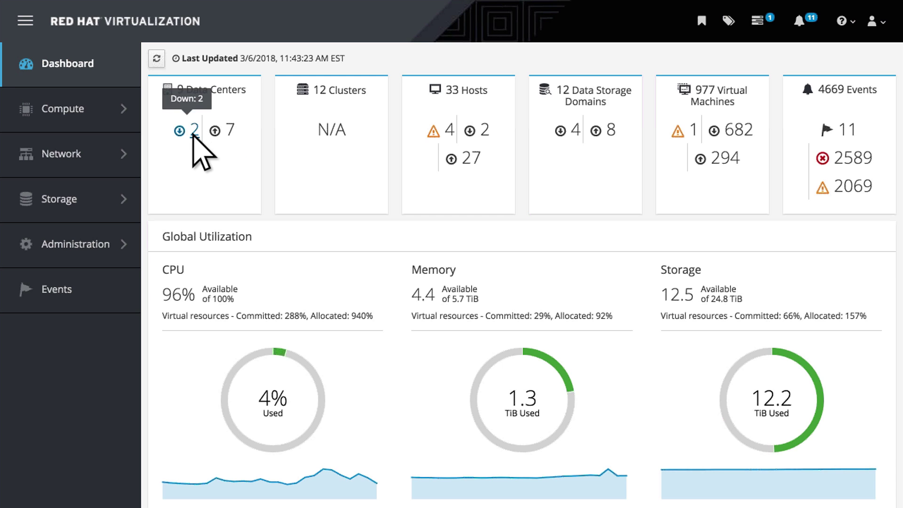
click(221, 92)
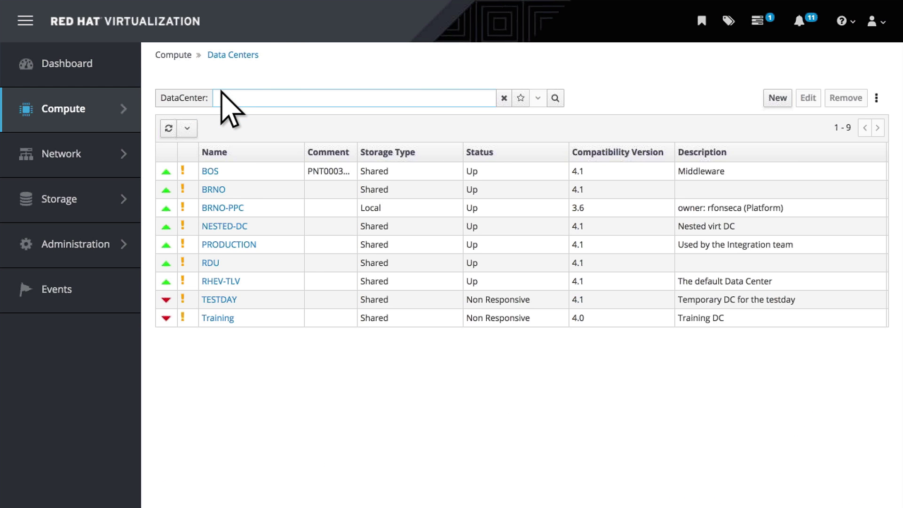
View the RHEV-TLV data center's three active storage domains.
click(232, 283)
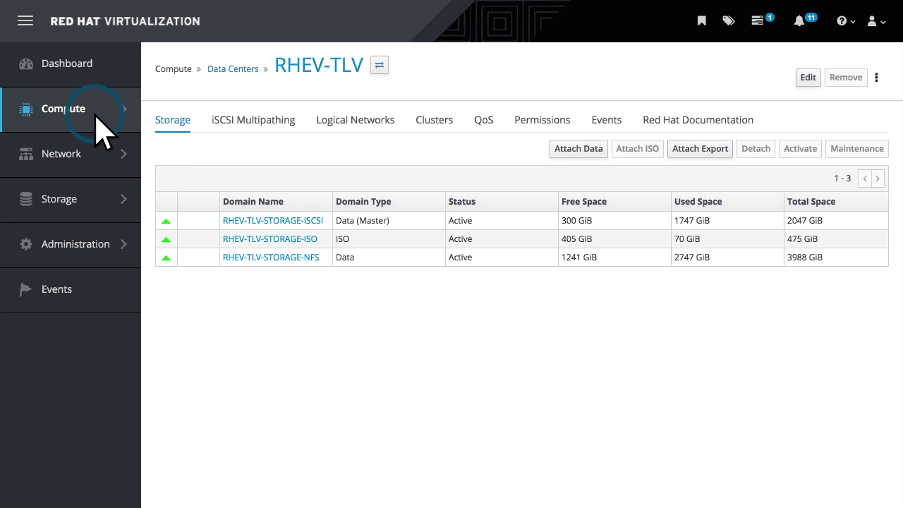
Create VM demo-01 in cluster RHEV-TLV from the RHEL-7.4 template, then start it.
mouse_move(71, 109)
click(226, 93)
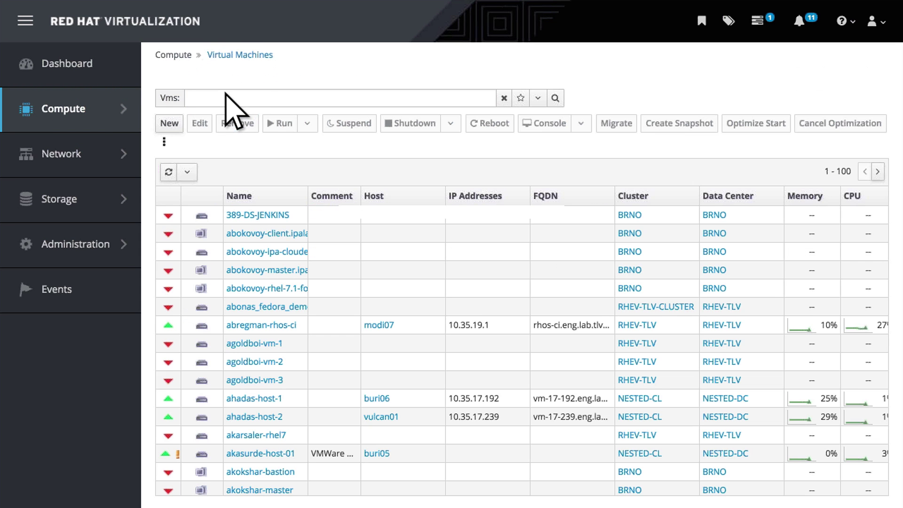
click(170, 123)
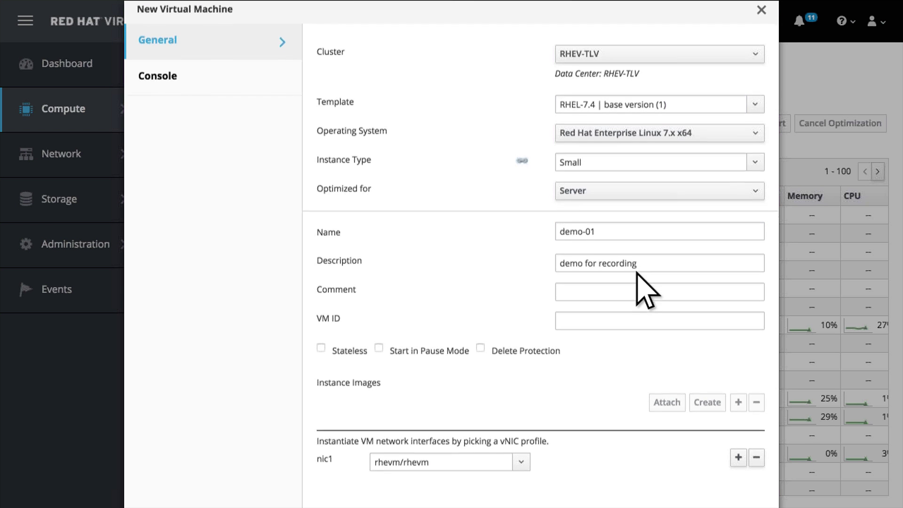
scroll(637, 272, down, 3)
click(716, 486)
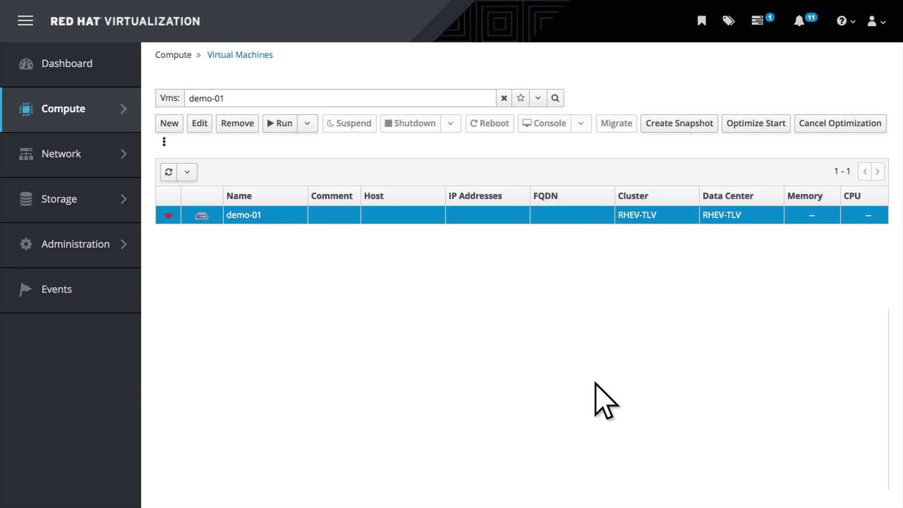
click(283, 125)
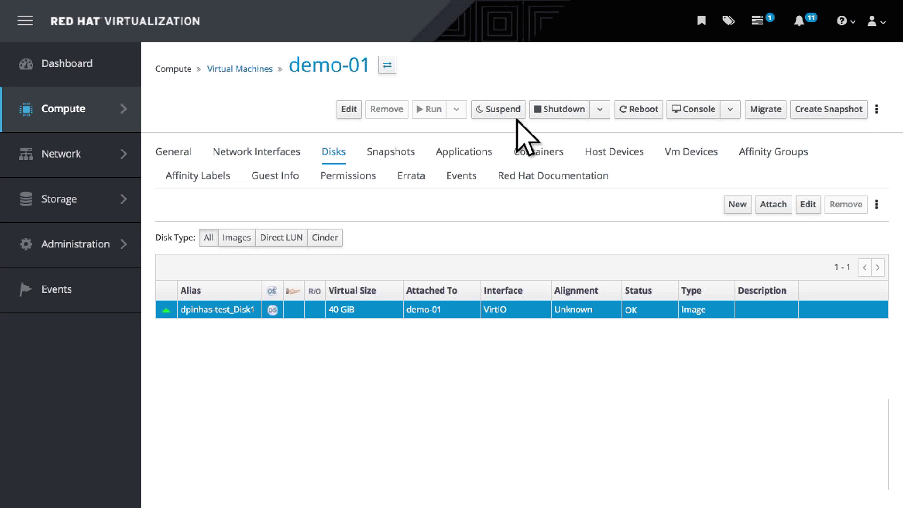
Snapshot demo-01, then migrate it with automatic host selection to modi04.
click(849, 112)
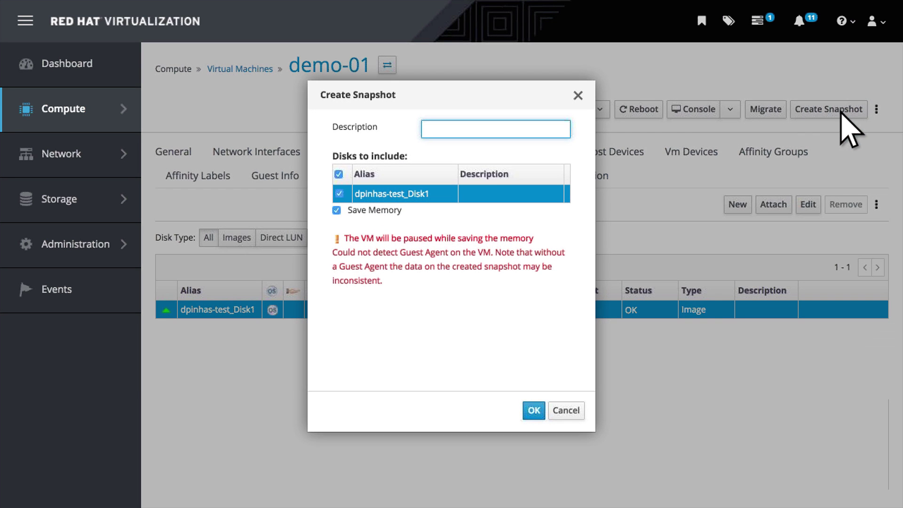
text(snapshot before app change)
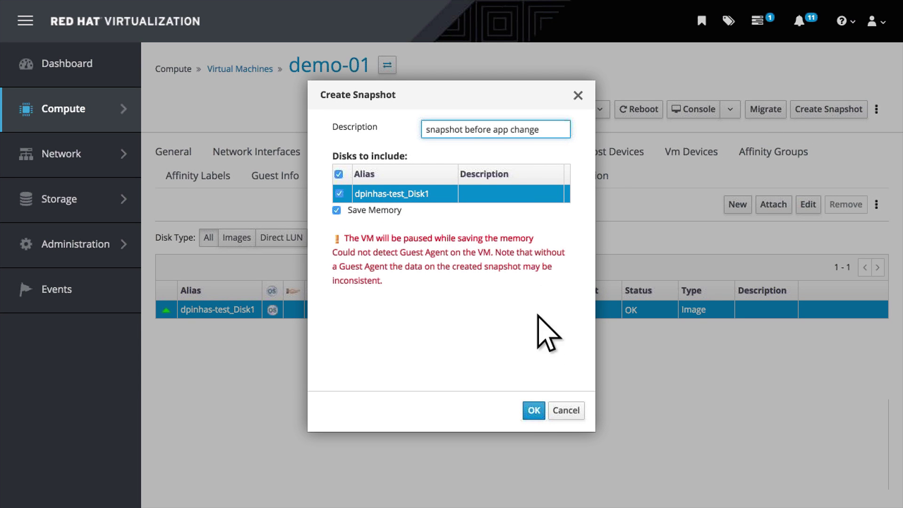
click(534, 411)
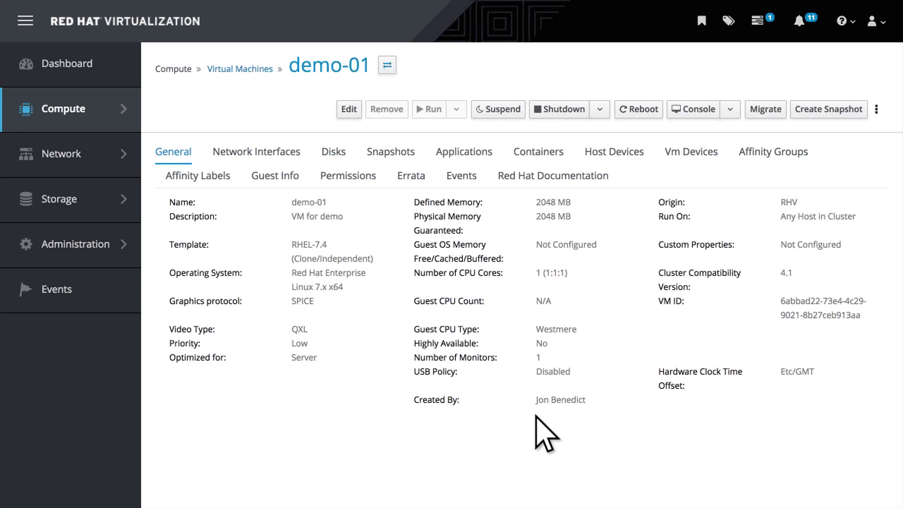
click(766, 110)
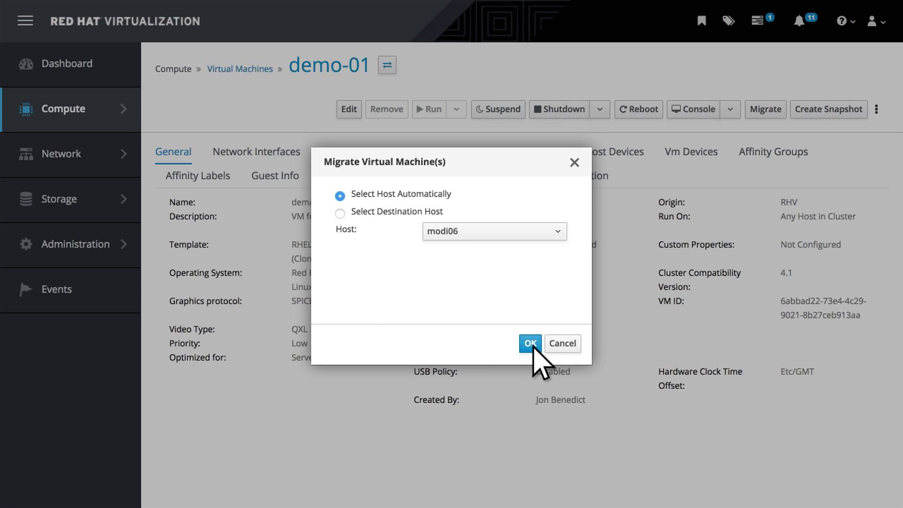
click(531, 344)
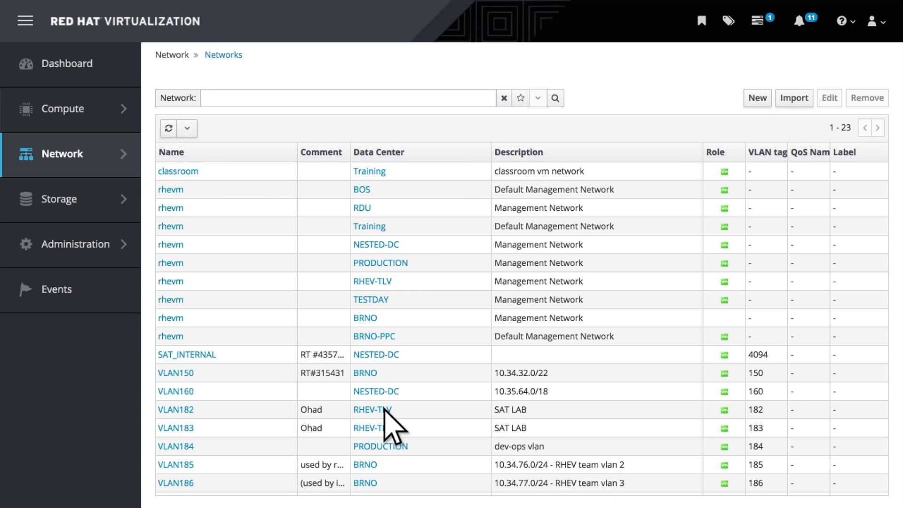
Check rhevm's vNIC profiles and clusters, then list RHEV-TLV-Production's 124 disks.
click(385, 410)
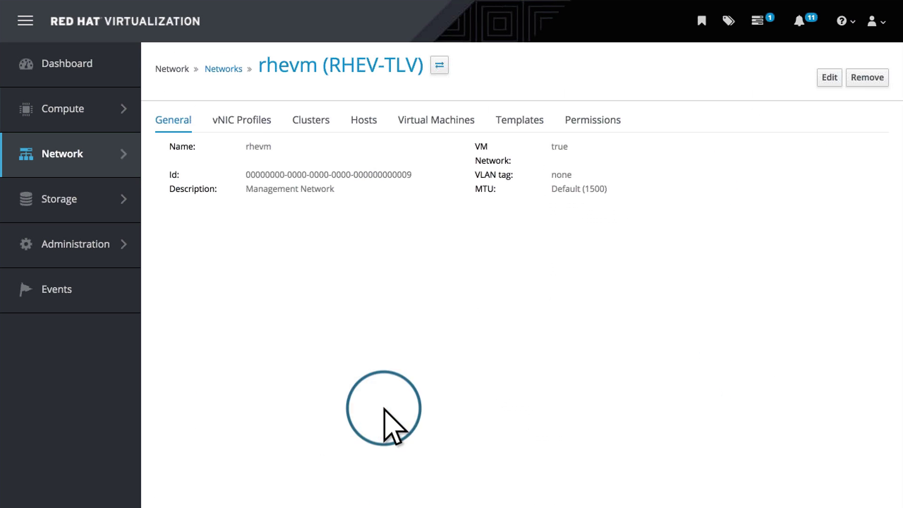
click(255, 134)
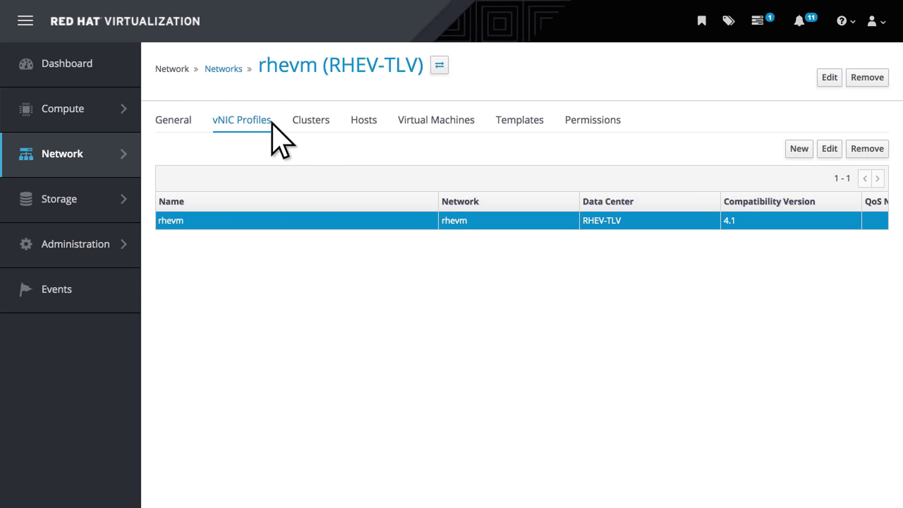
click(320, 127)
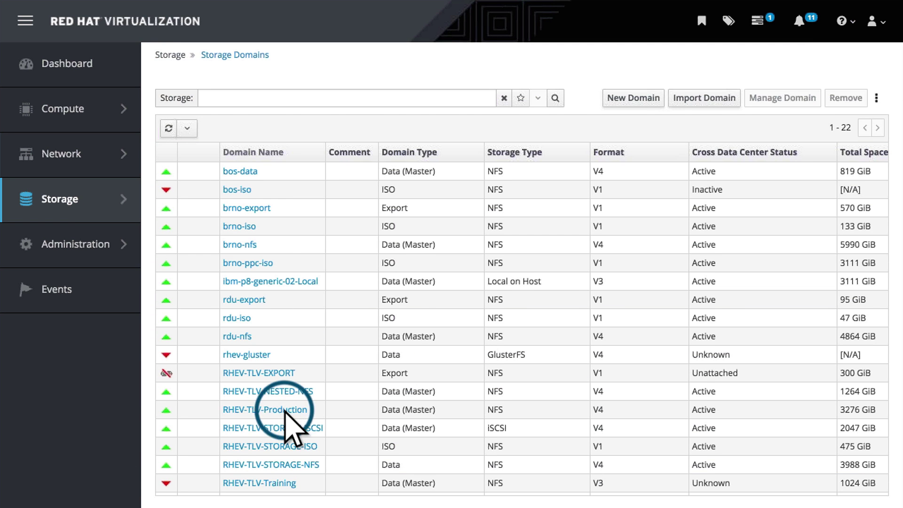
click(285, 411)
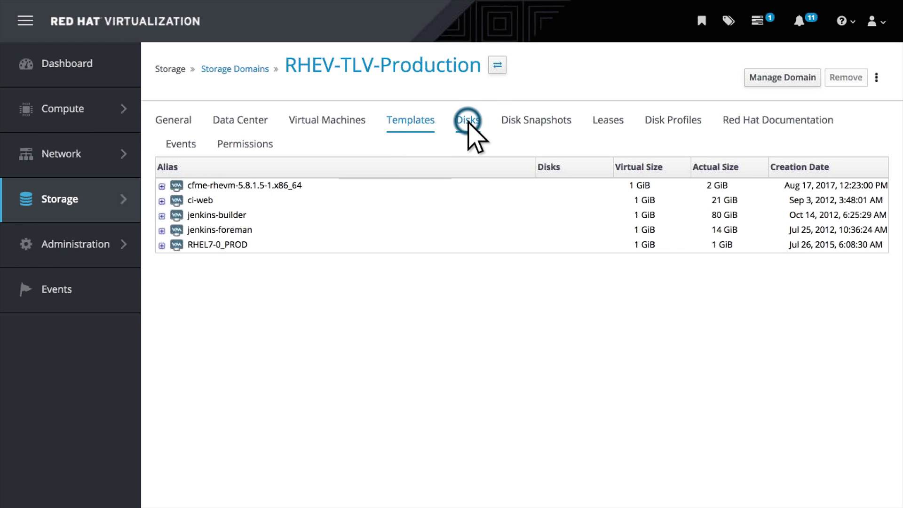
click(467, 122)
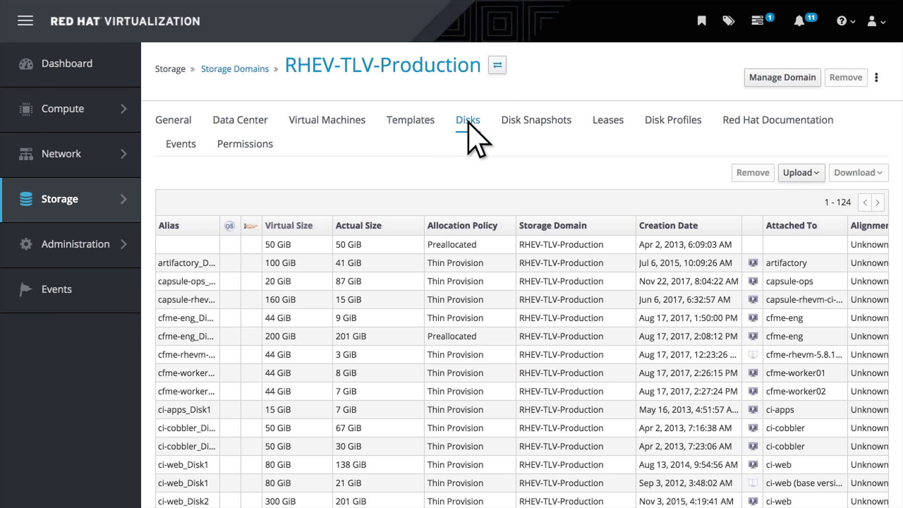